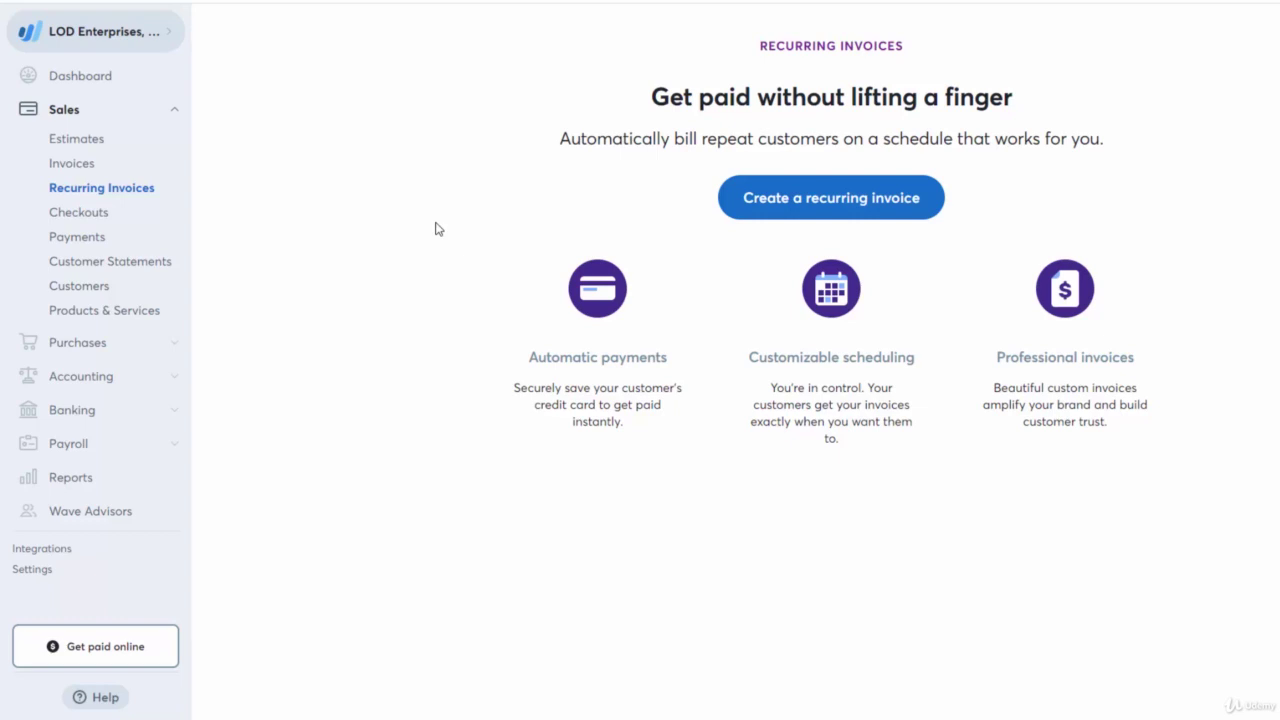
# Start a new recurring invoice and create a new customer named XYZ Customer.
pyautogui.click(771, 197)
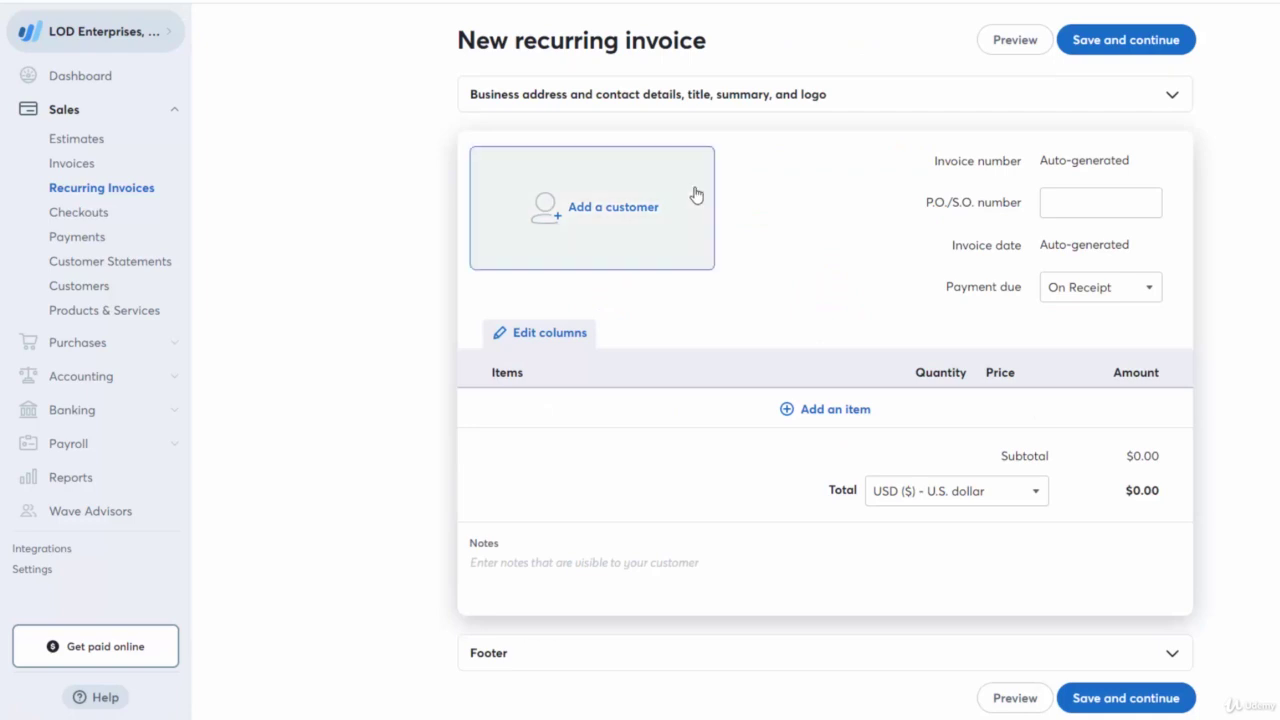
pyautogui.click(585, 169)
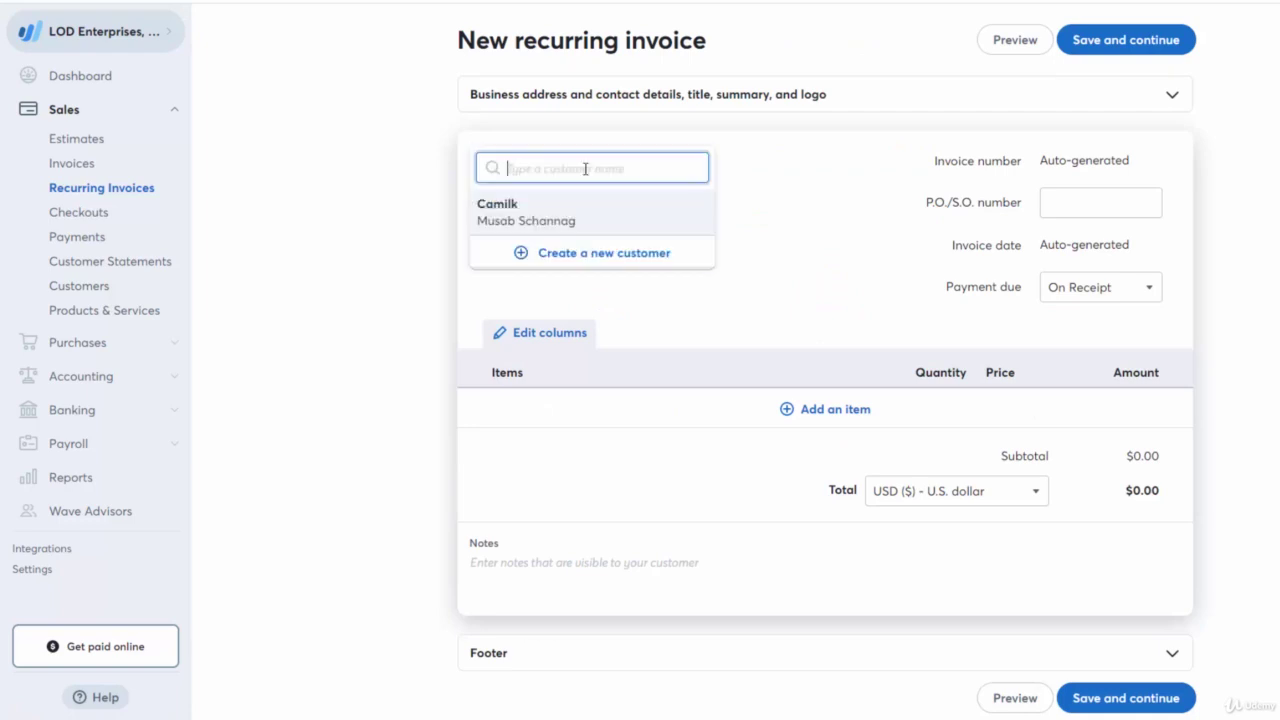
pyautogui.click(576, 248)
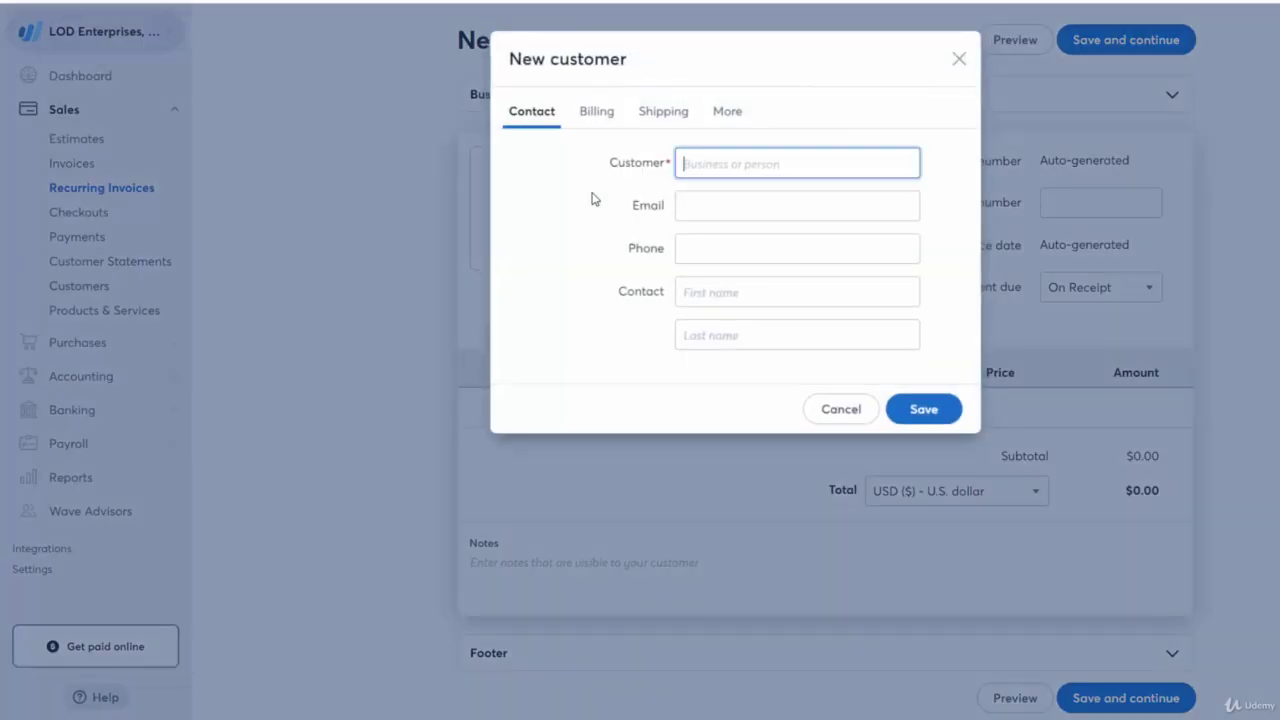
pyautogui.write('XYZ Customer')
# Enter the customer's e-mail address and phone number.
pyautogui.click(691, 201)
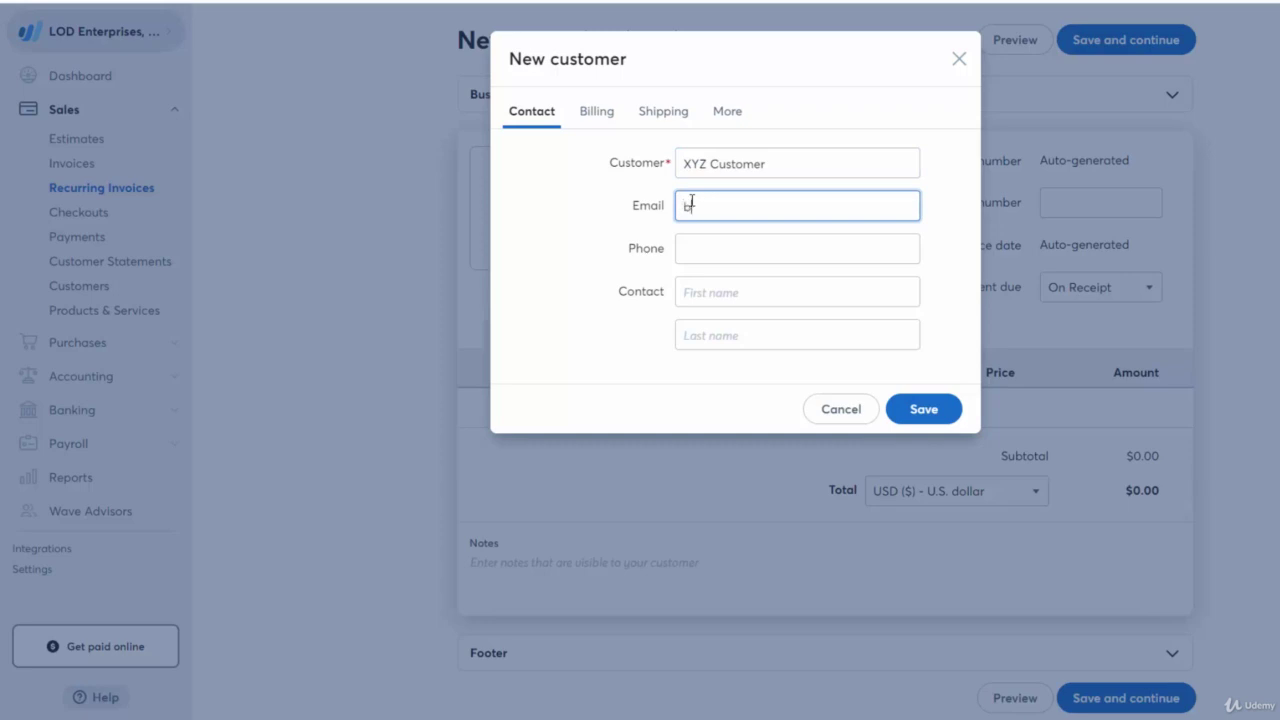
pyautogui.click(717, 247)
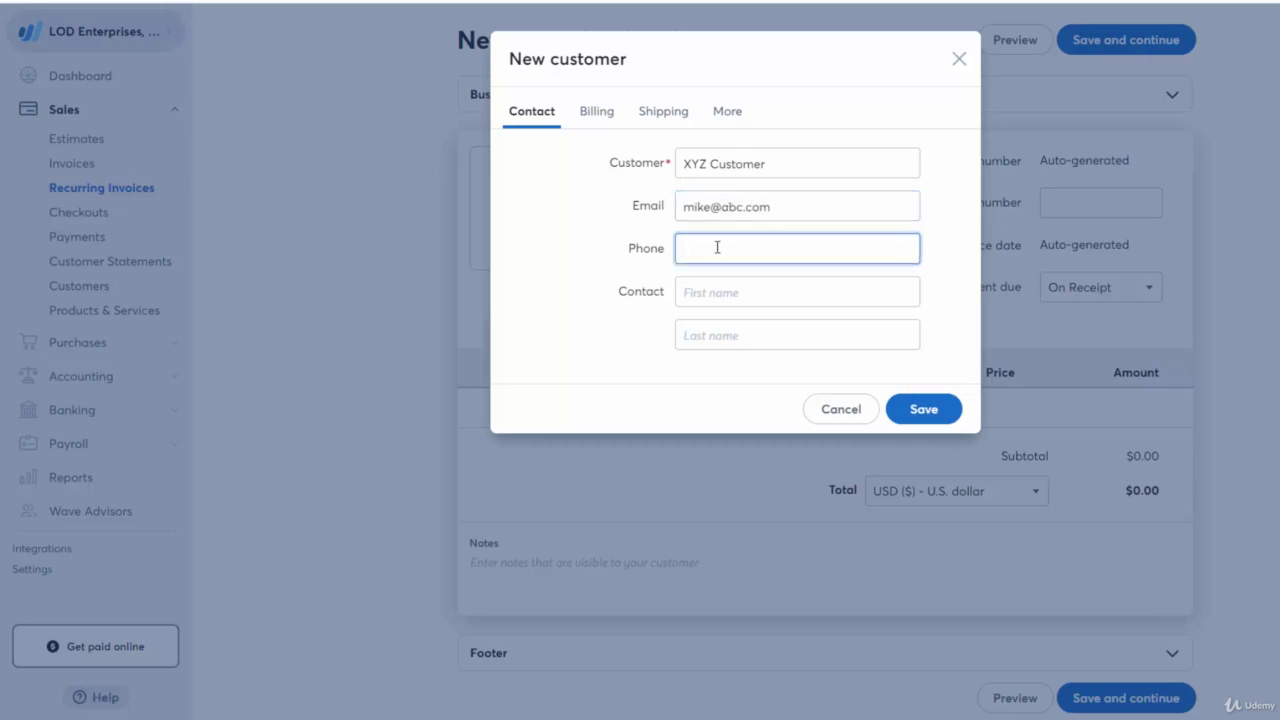
# Fill in the contact person's first and last name and save the customer.
pyautogui.click(770, 293)
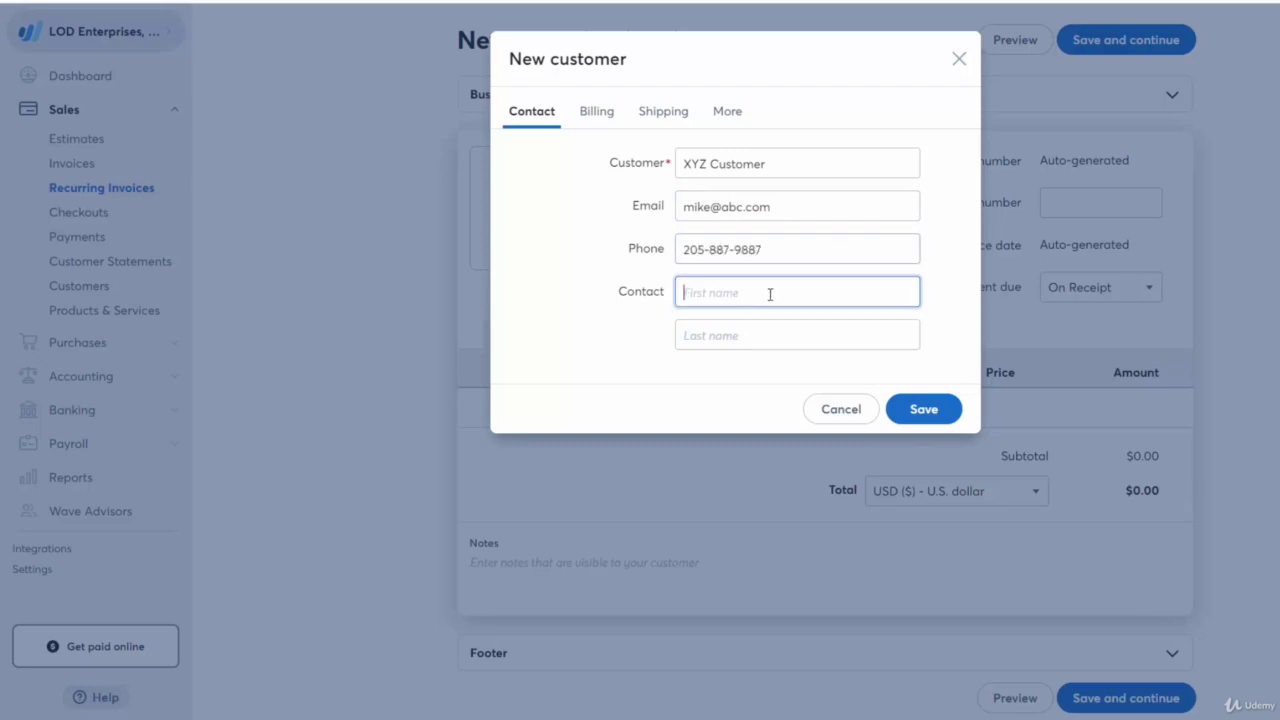
pyautogui.press('Tab')
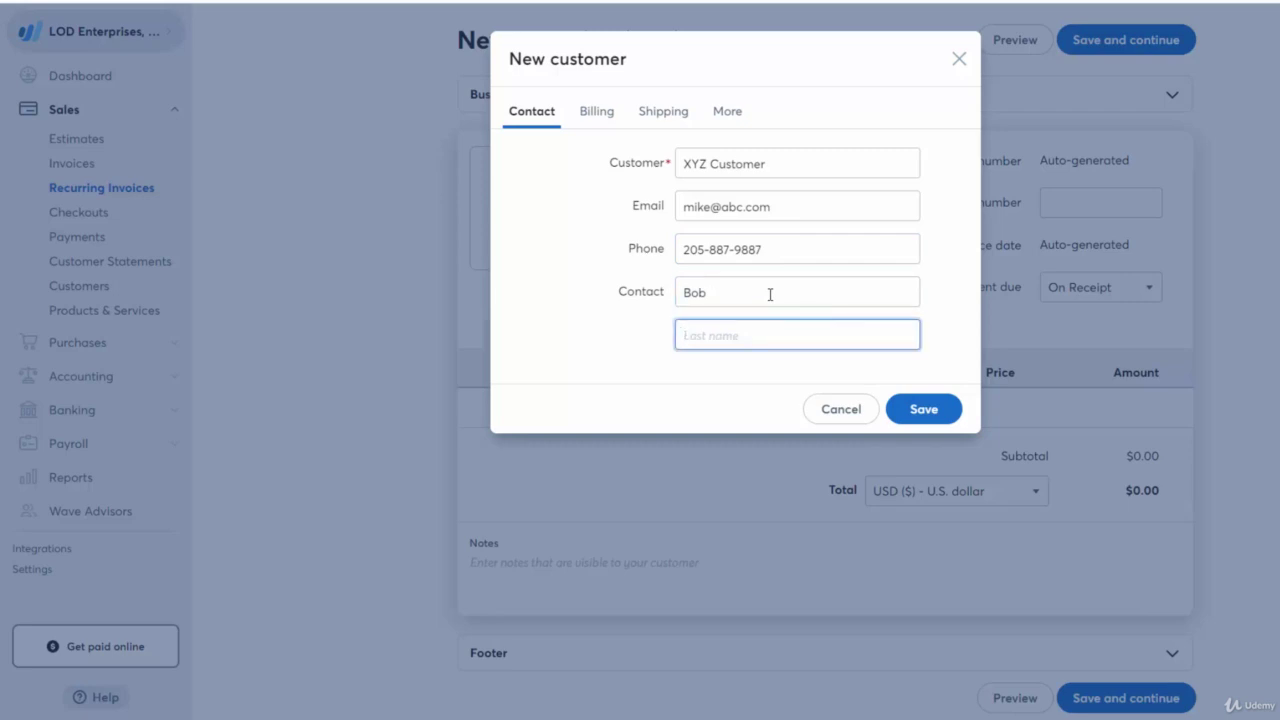
pyautogui.click(604, 124)
pyautogui.click(540, 114)
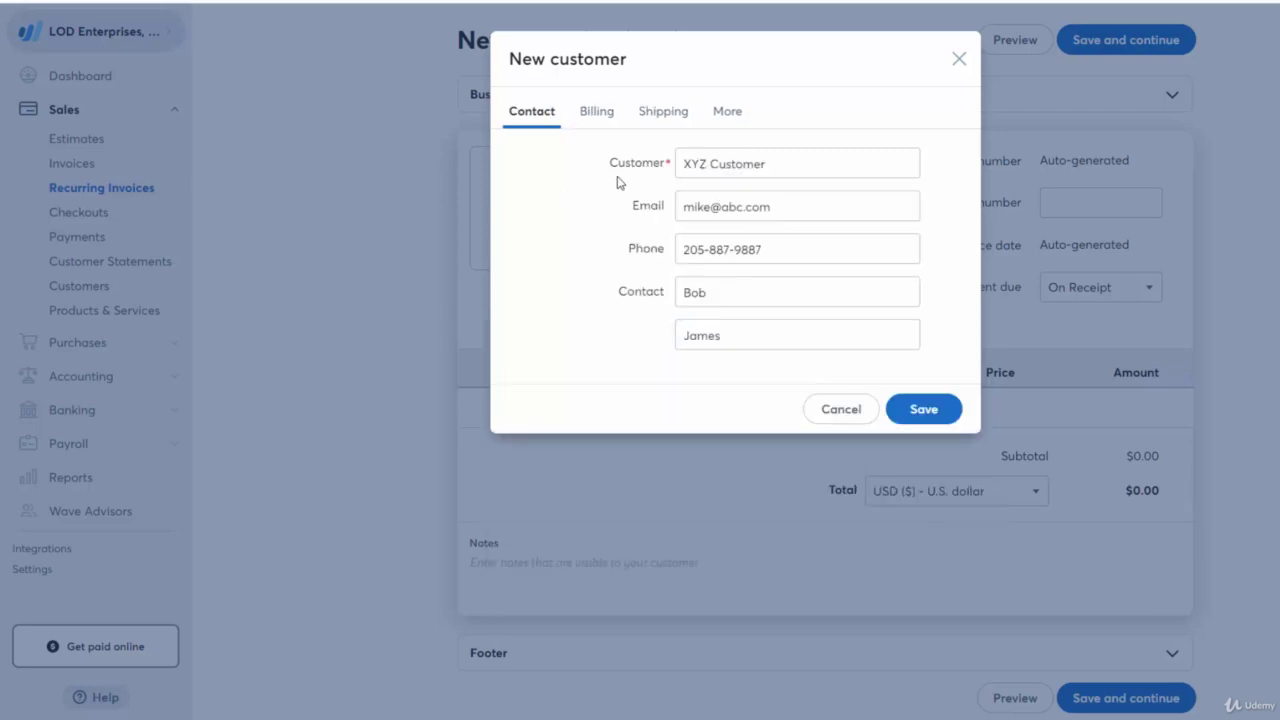
pyautogui.click(942, 406)
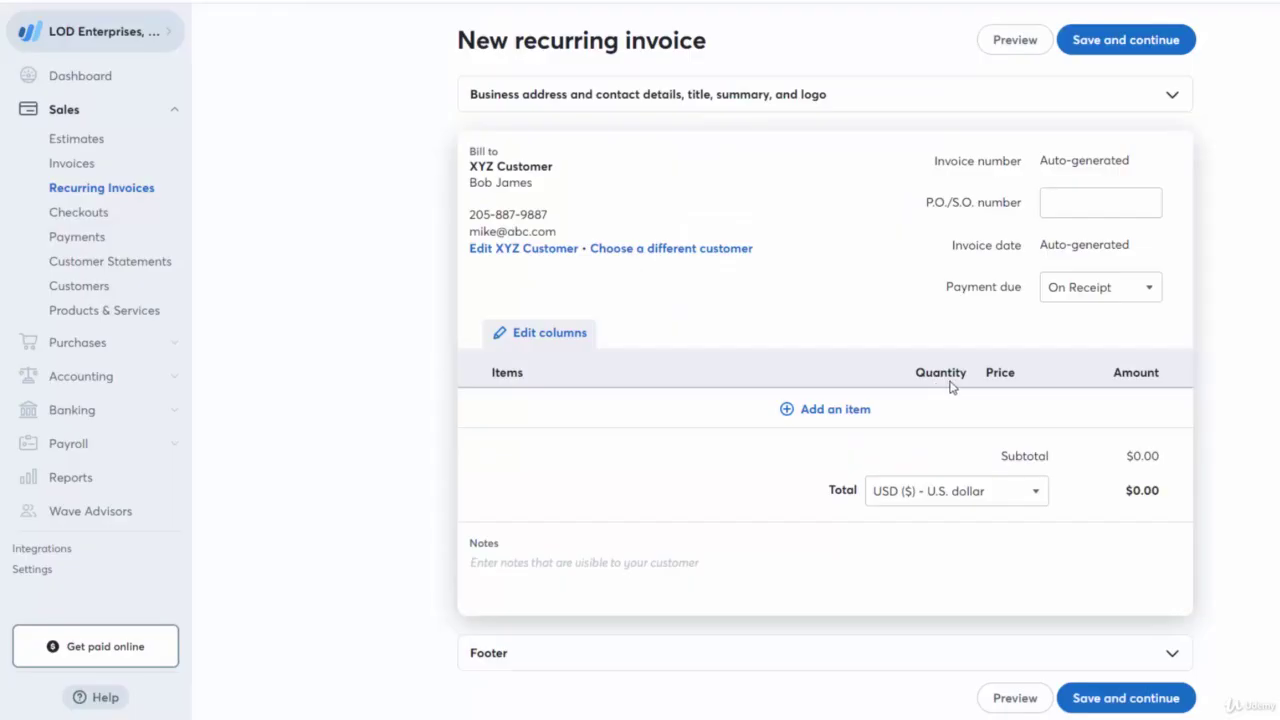
# Set the invoice's P.O. number to 100.
pyautogui.click(1075, 207)
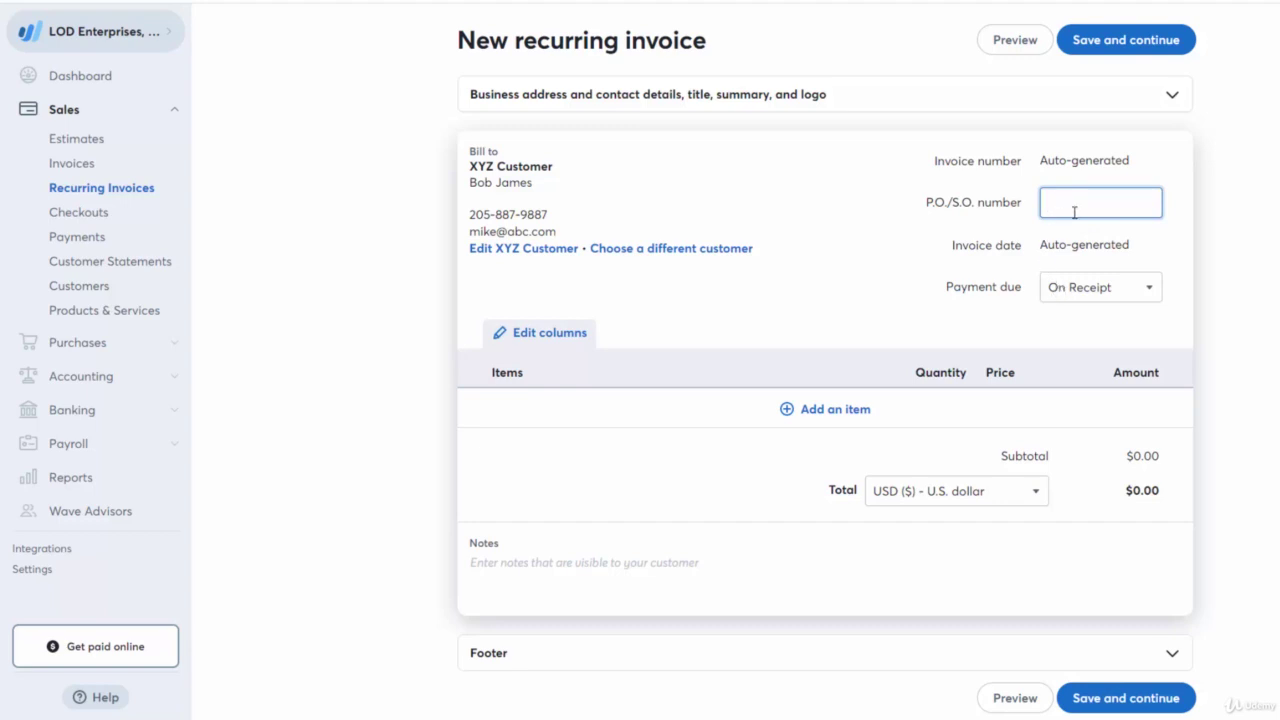
pyautogui.write('100')
pyautogui.press('BackSpace')
pyautogui.press('BackSpace')
pyautogui.press('BackSpace')
pyautogui.write('100')
pyautogui.click(1238, 262)
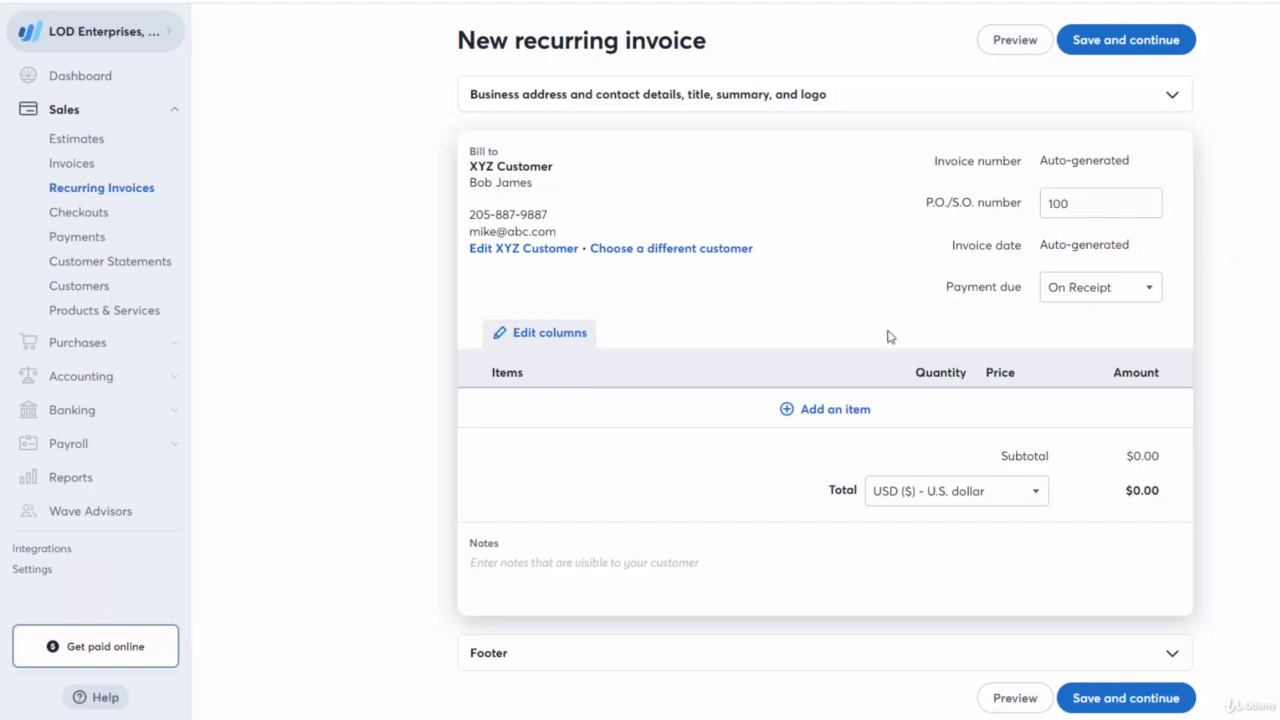
# Add a new 'Facebook Ads' item described as 'Facebook Ad Management for 3 months'.
pyautogui.click(840, 410)
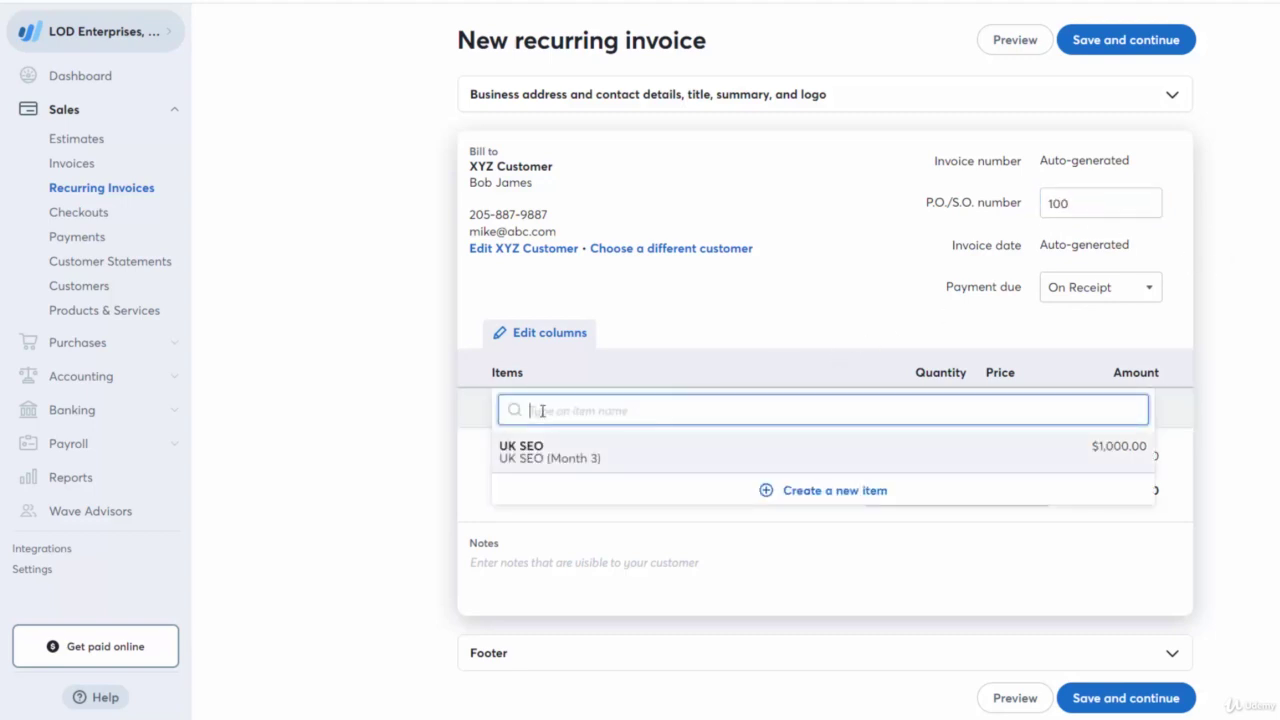
pyautogui.click(781, 493)
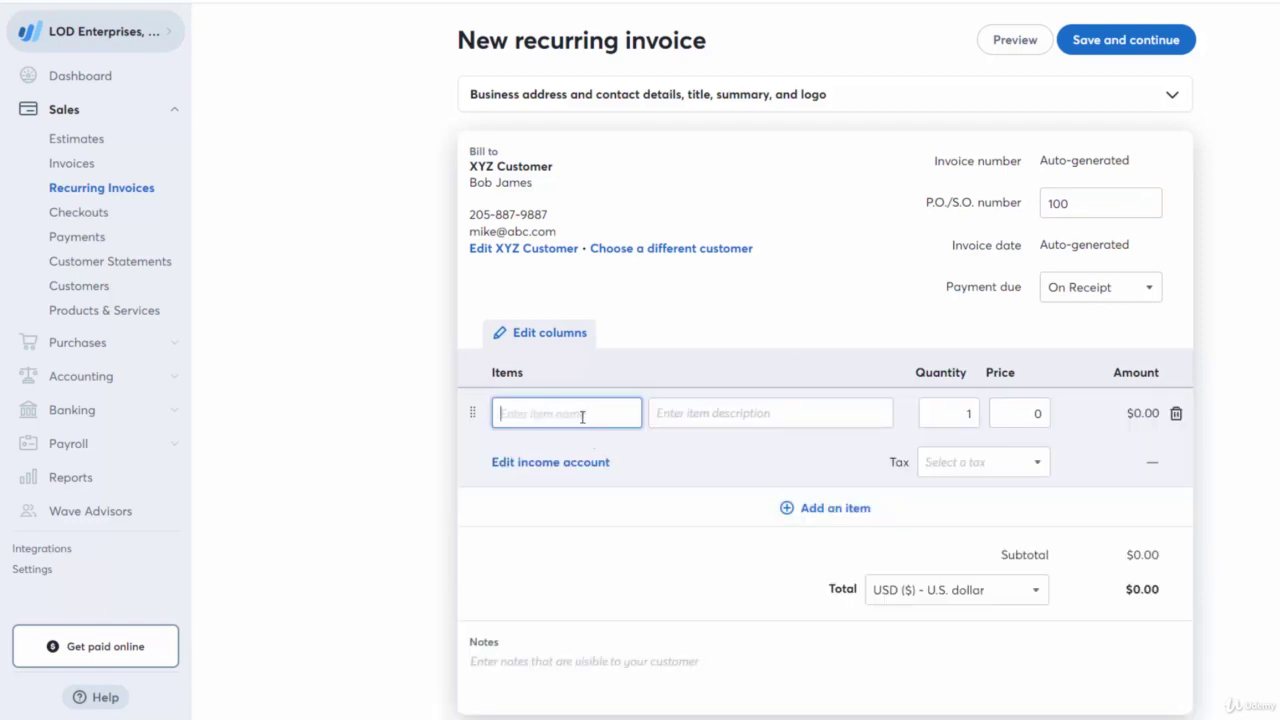
pyautogui.write('Facebook Ads')
pyautogui.click(730, 425)
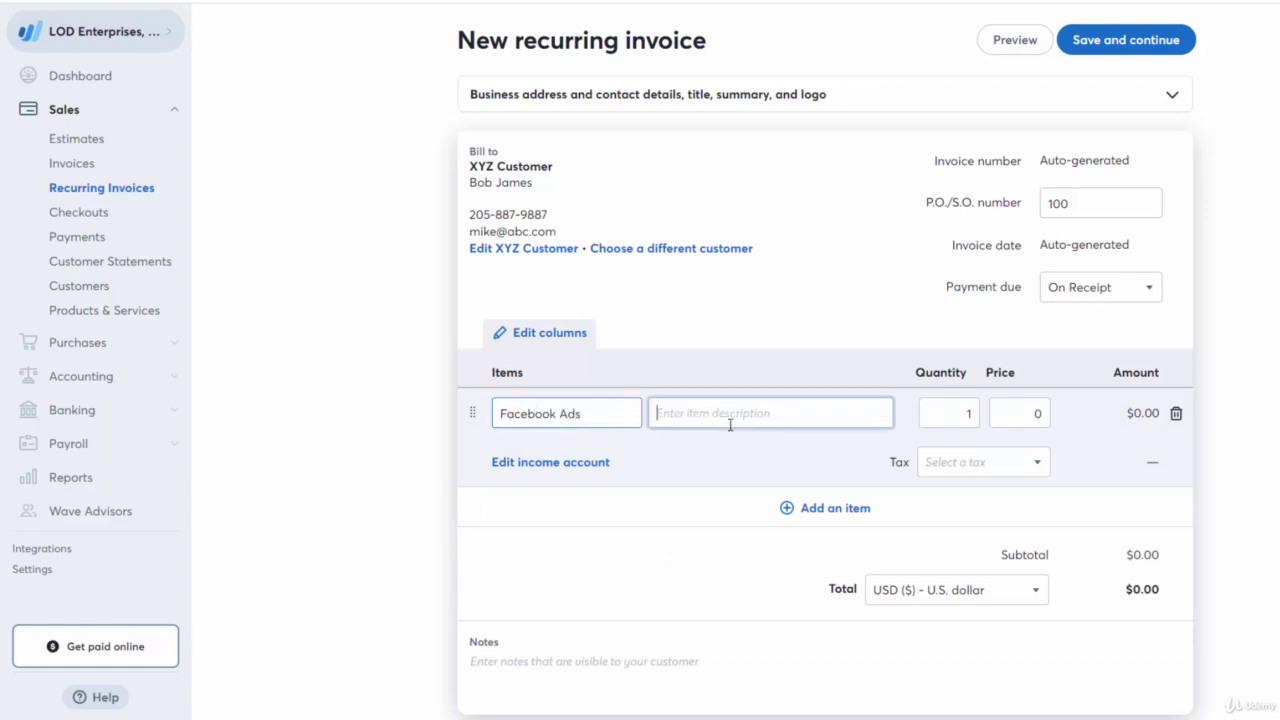
pyautogui.write('Facebok')
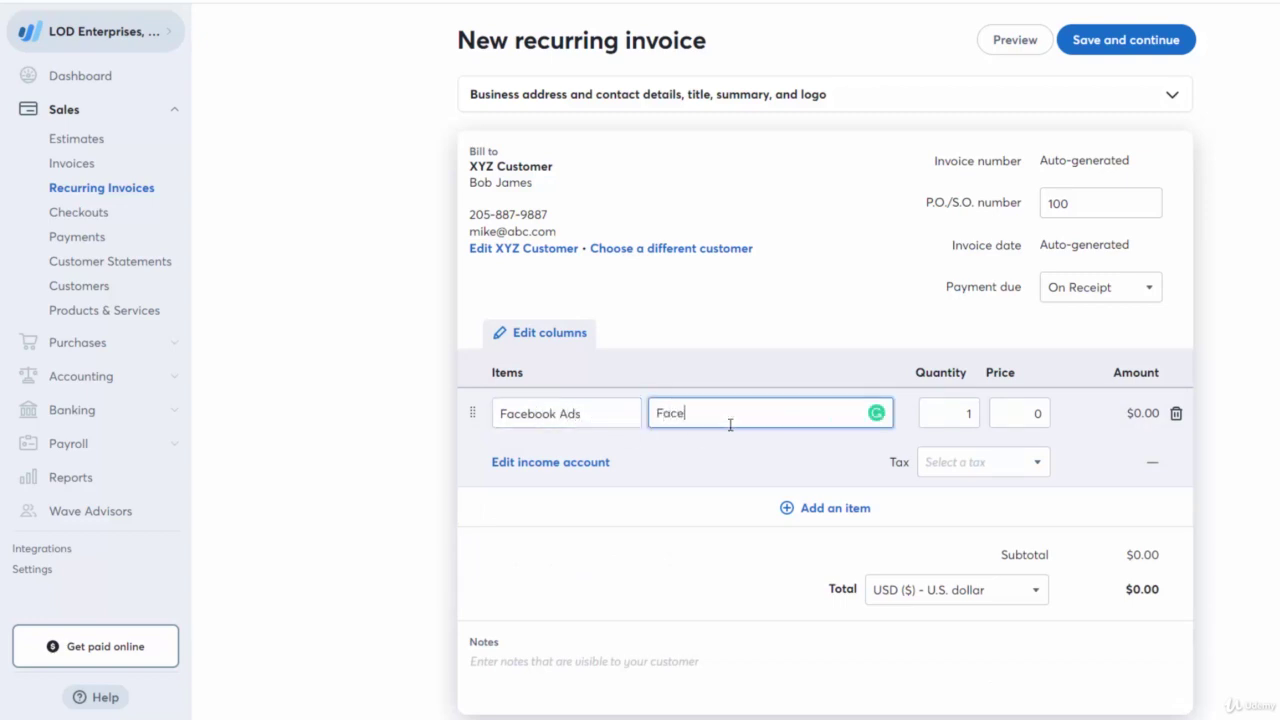
pyautogui.press('BackSpace')
pyautogui.press('BackSpace')
pyautogui.write('ok Ad Management for 2')
pyautogui.press('BackSpace')
pyautogui.write('3 months')
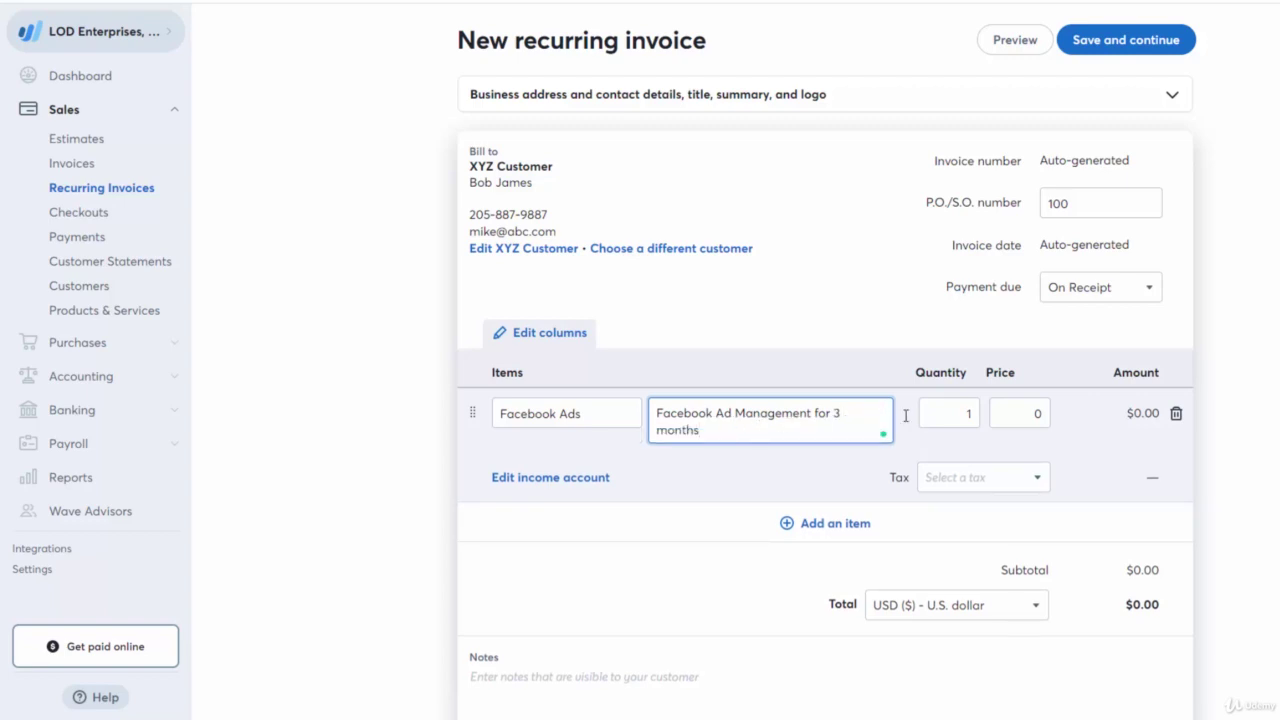
# Set the Facebook Ads line price to 1997.
pyautogui.click(950, 412)
pyautogui.click(1018, 412)
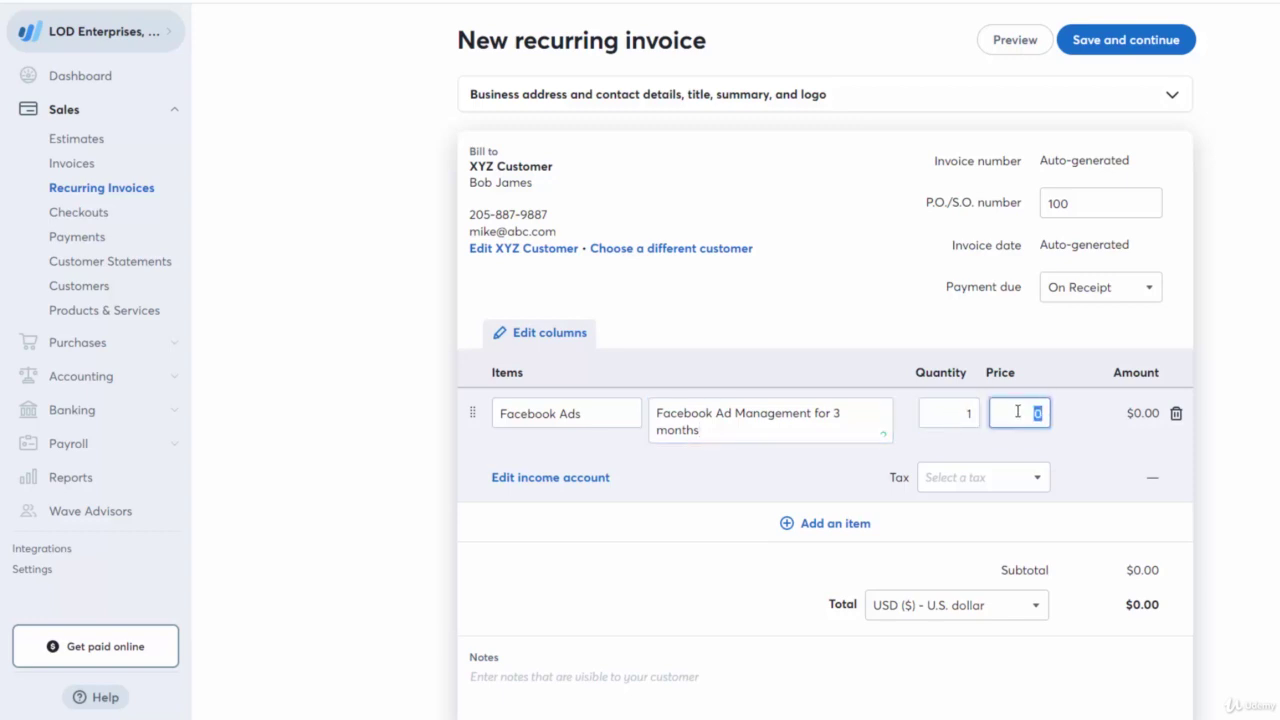
pyautogui.write('1997')
pyautogui.press('Tab')
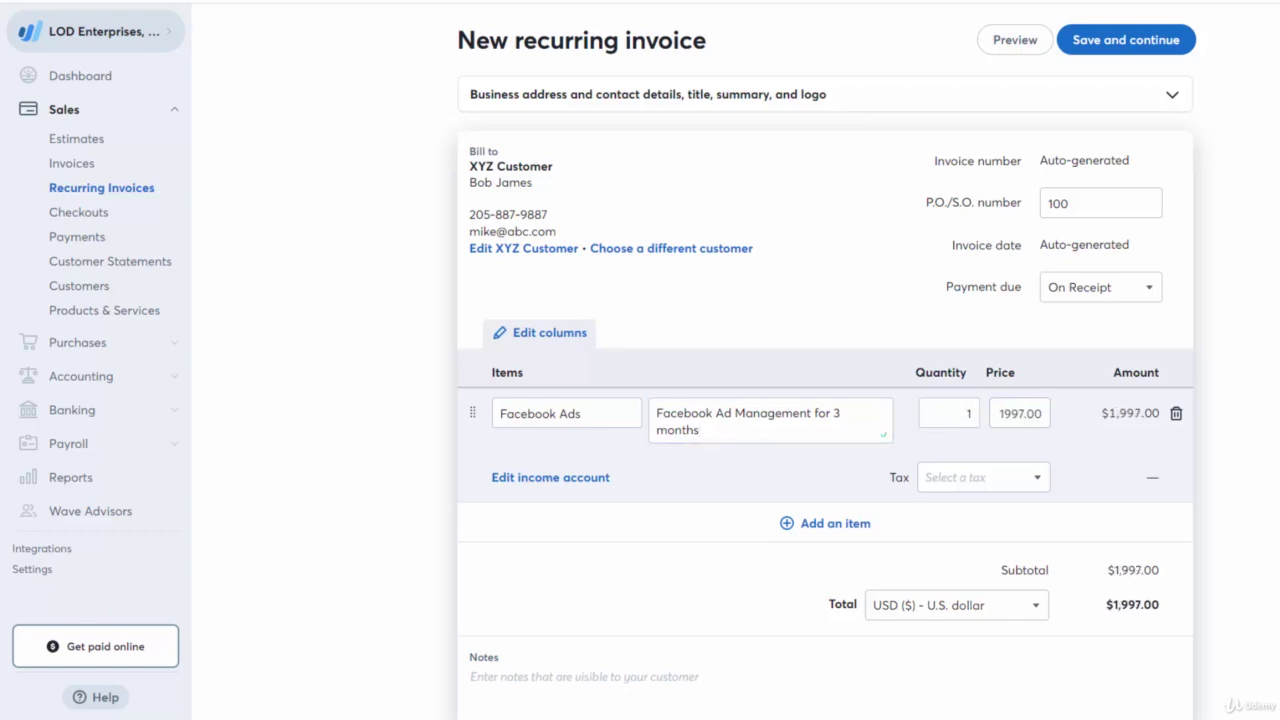
pyautogui.scroll(-2, 900, 535)
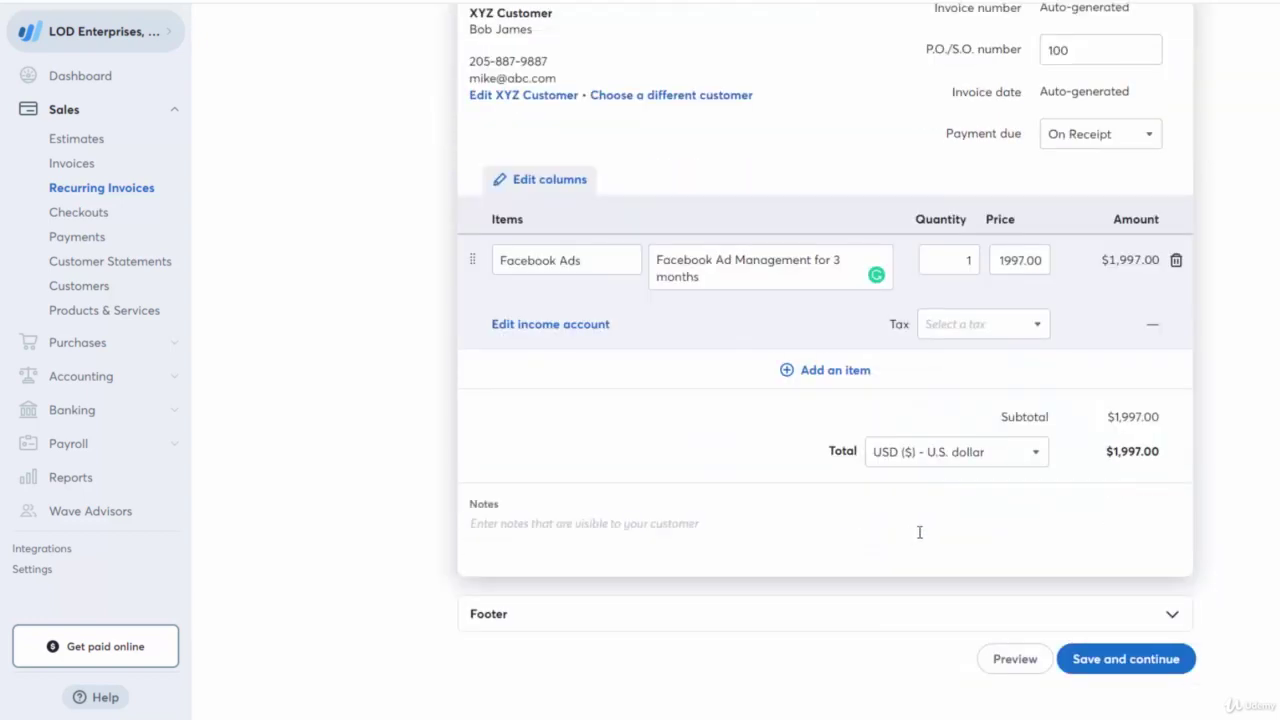
# Save the invoice draft and keep the Monthly repeat frequency.
pyautogui.click(1116, 656)
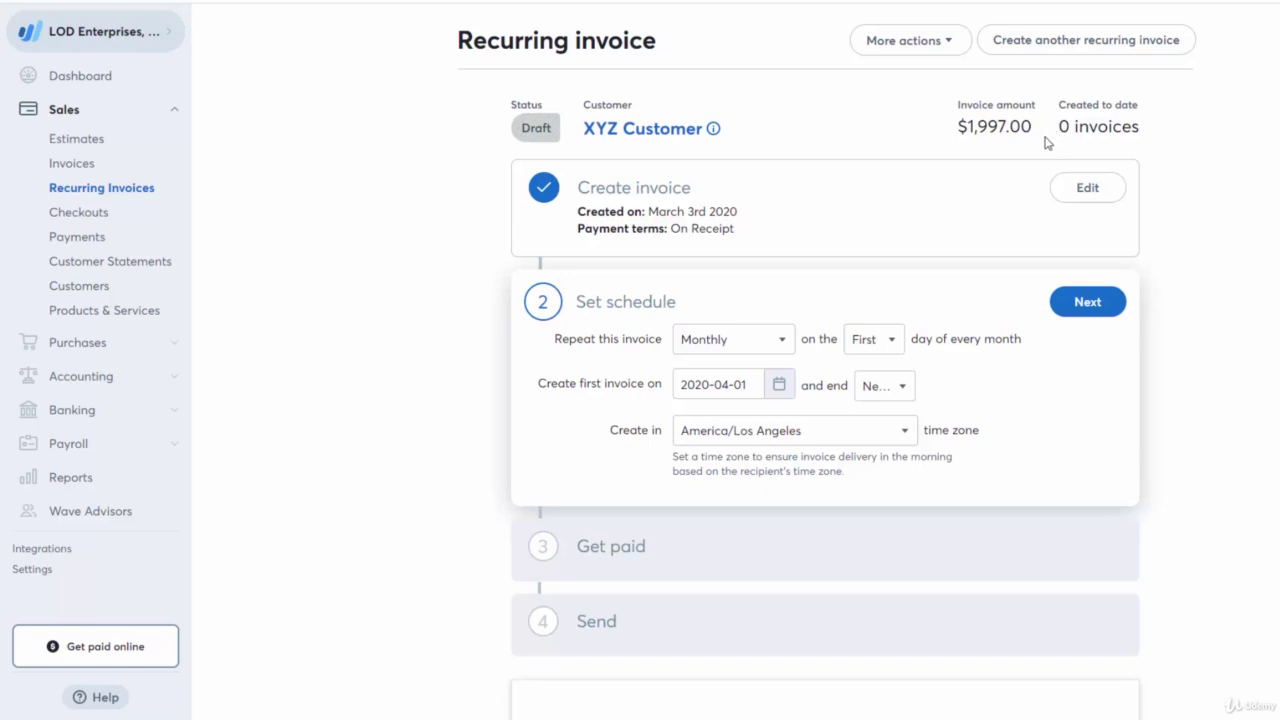
pyautogui.click(731, 348)
pyautogui.click(860, 315)
pyautogui.click(868, 338)
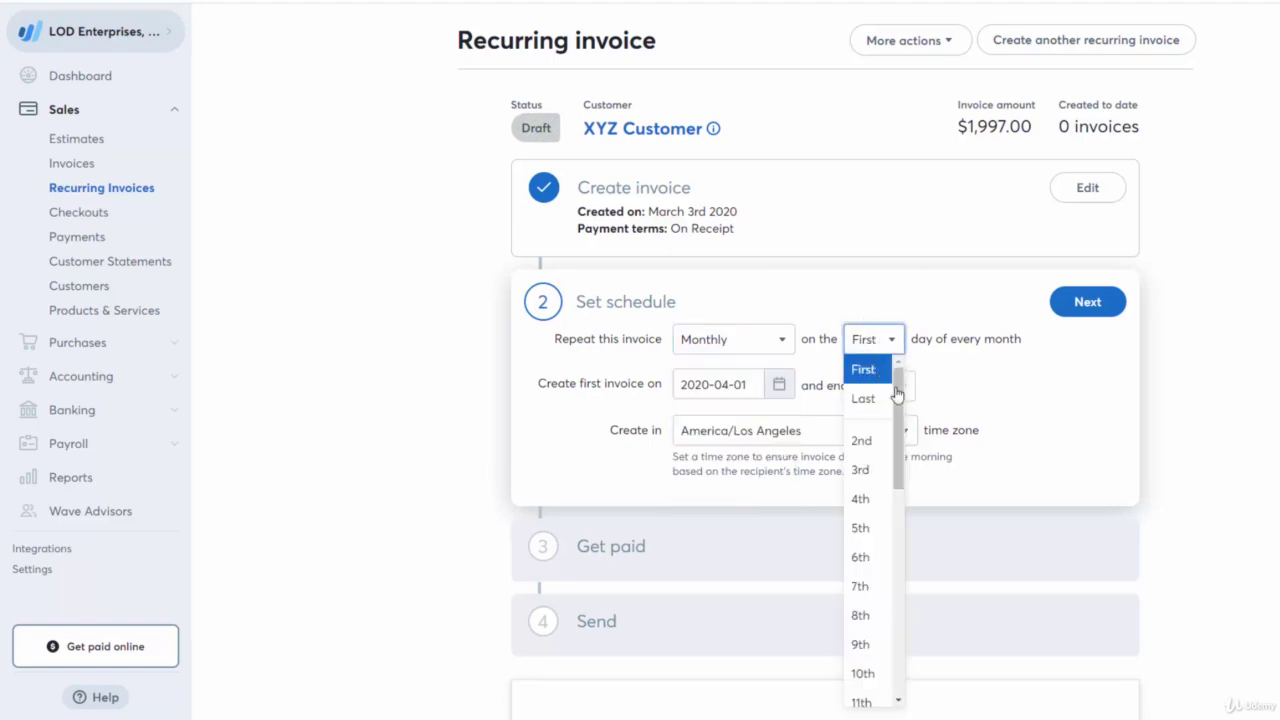
pyautogui.click(1093, 480)
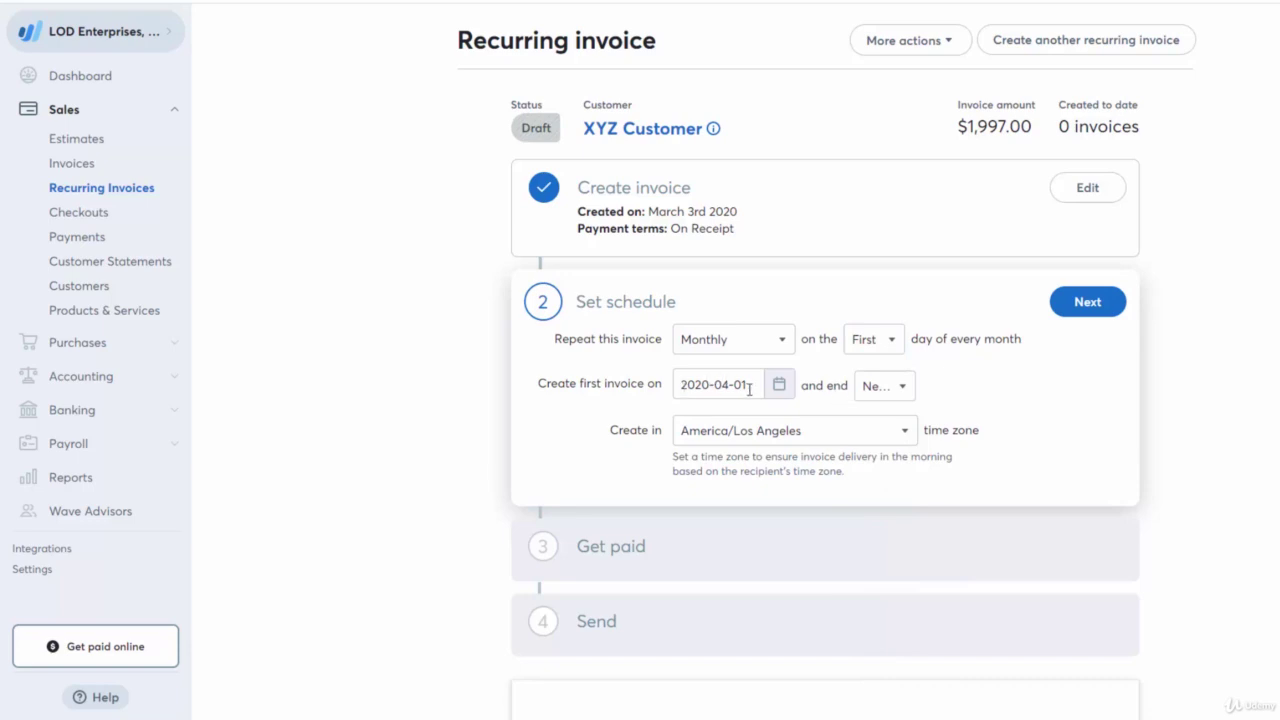
# Set the first invoice date to March 3, 2020, ending after 3 invoices.
pyautogui.click(710, 390)
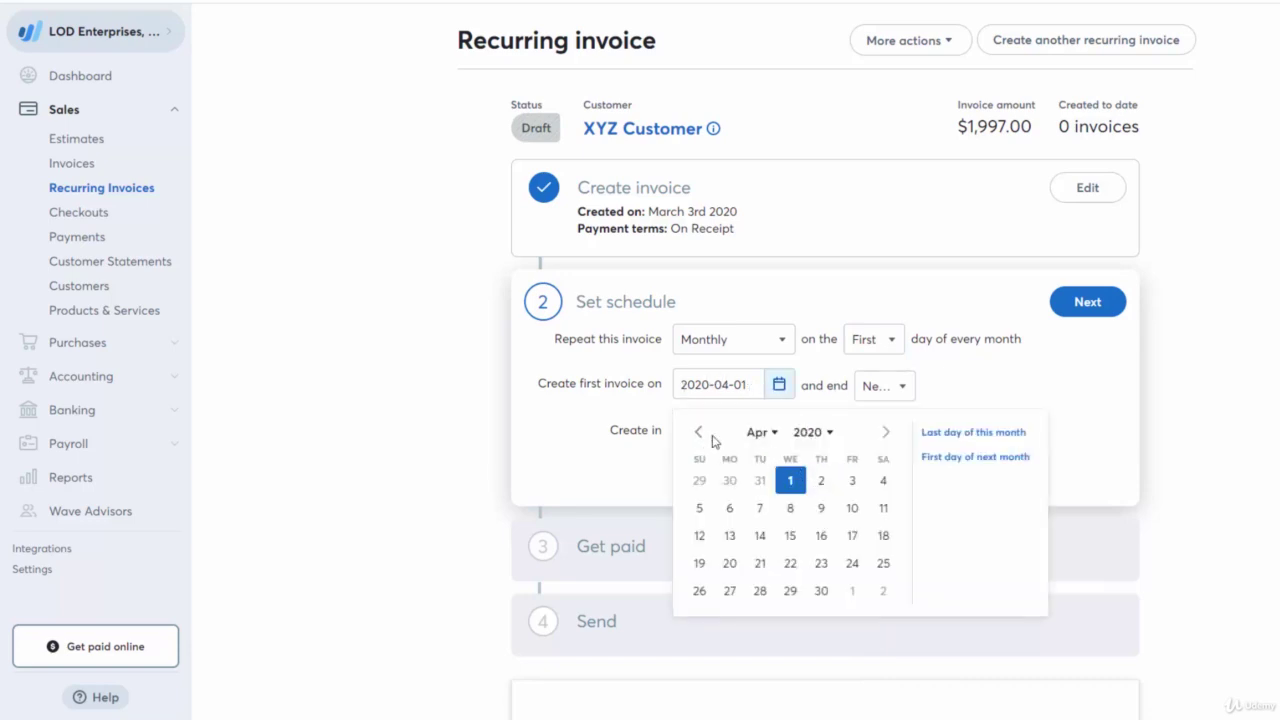
pyautogui.click(699, 434)
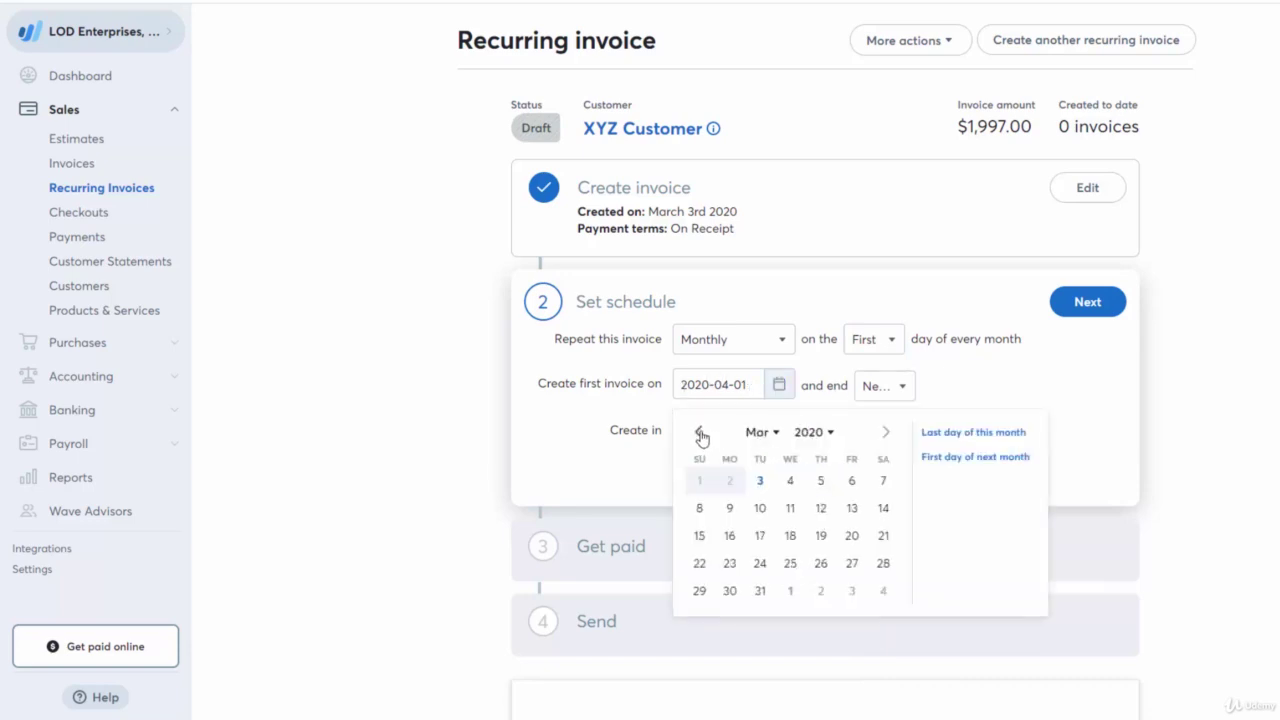
pyautogui.click(763, 484)
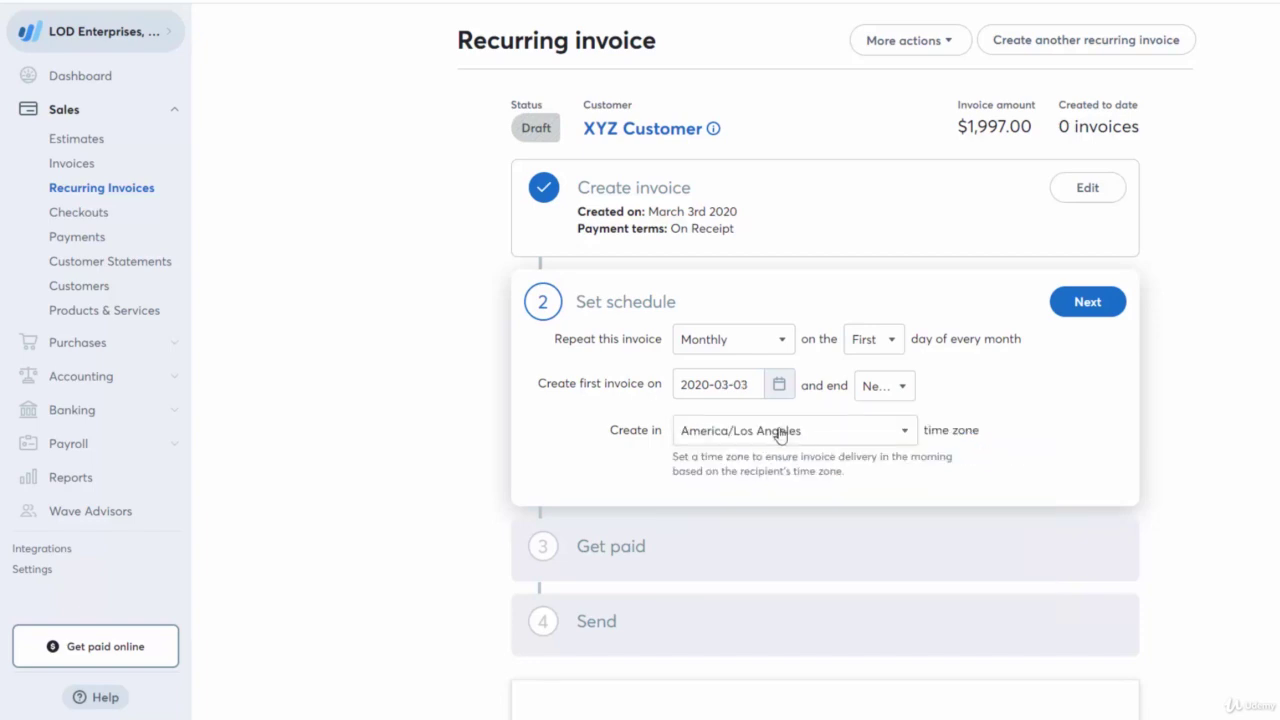
pyautogui.click(872, 393)
pyautogui.click(879, 418)
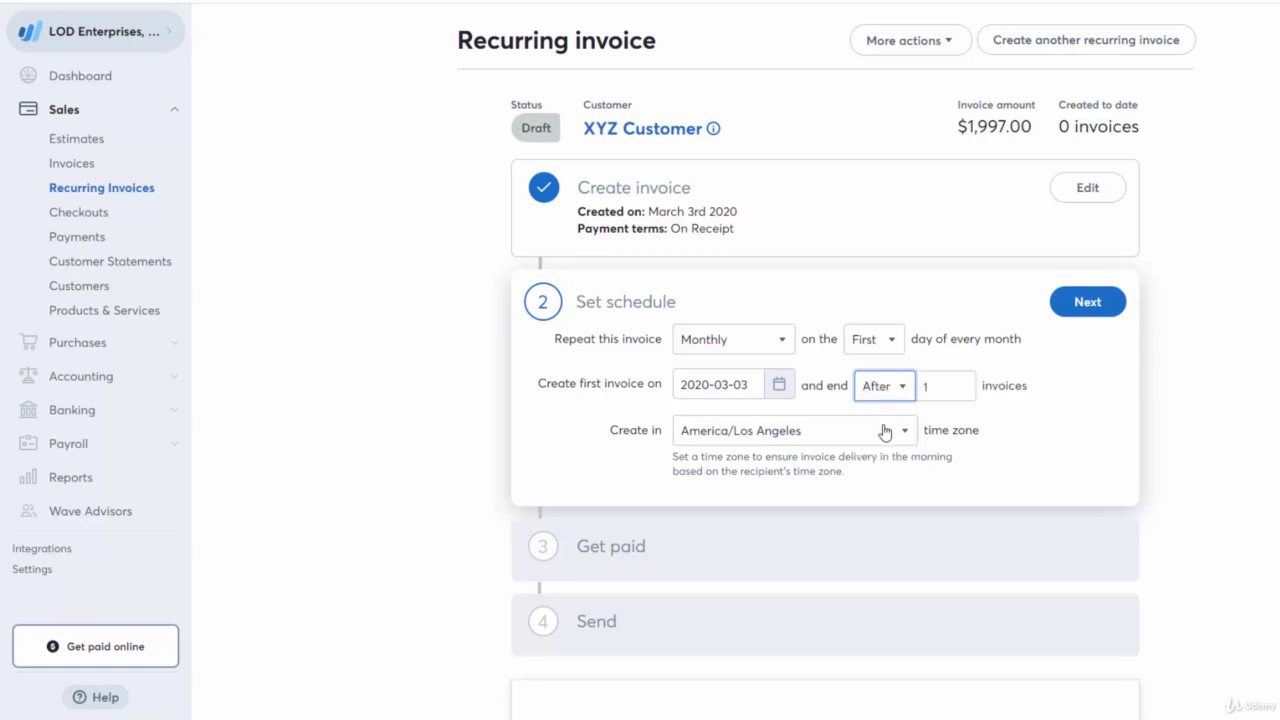
pyautogui.click(939, 396)
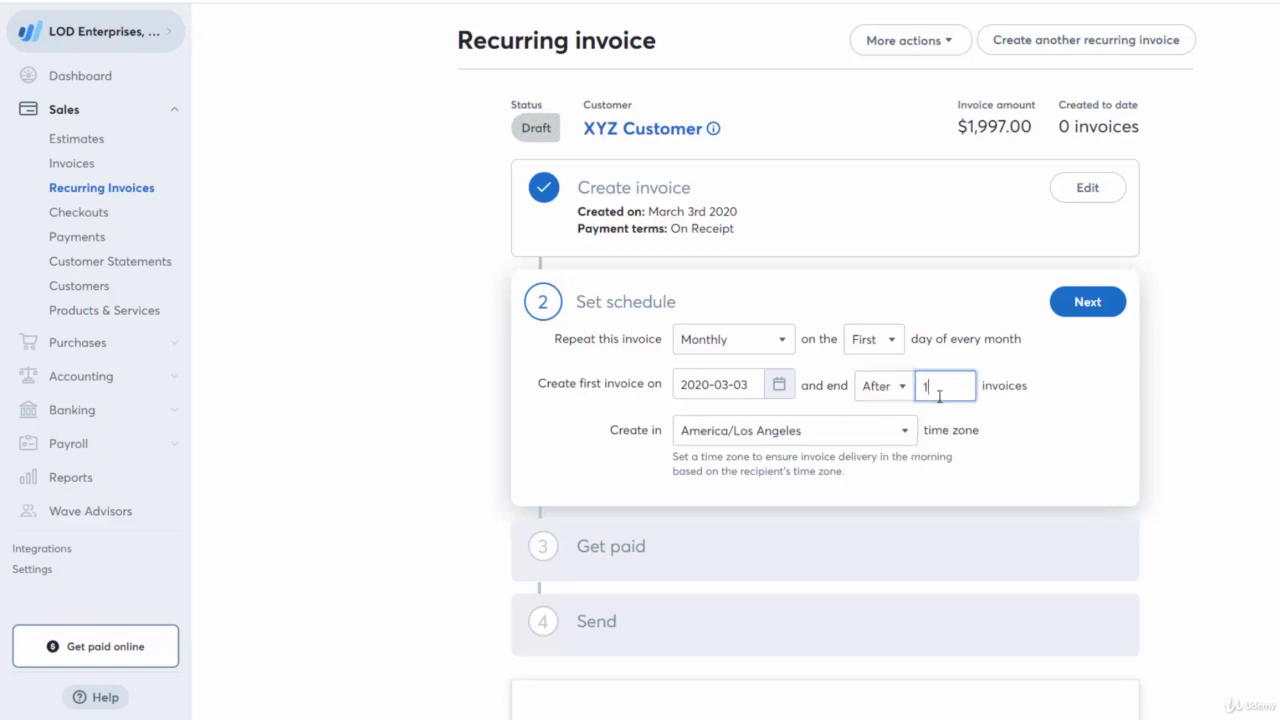
pyautogui.press('BackSpace')
pyautogui.write('3')
pyautogui.click(1038, 411)
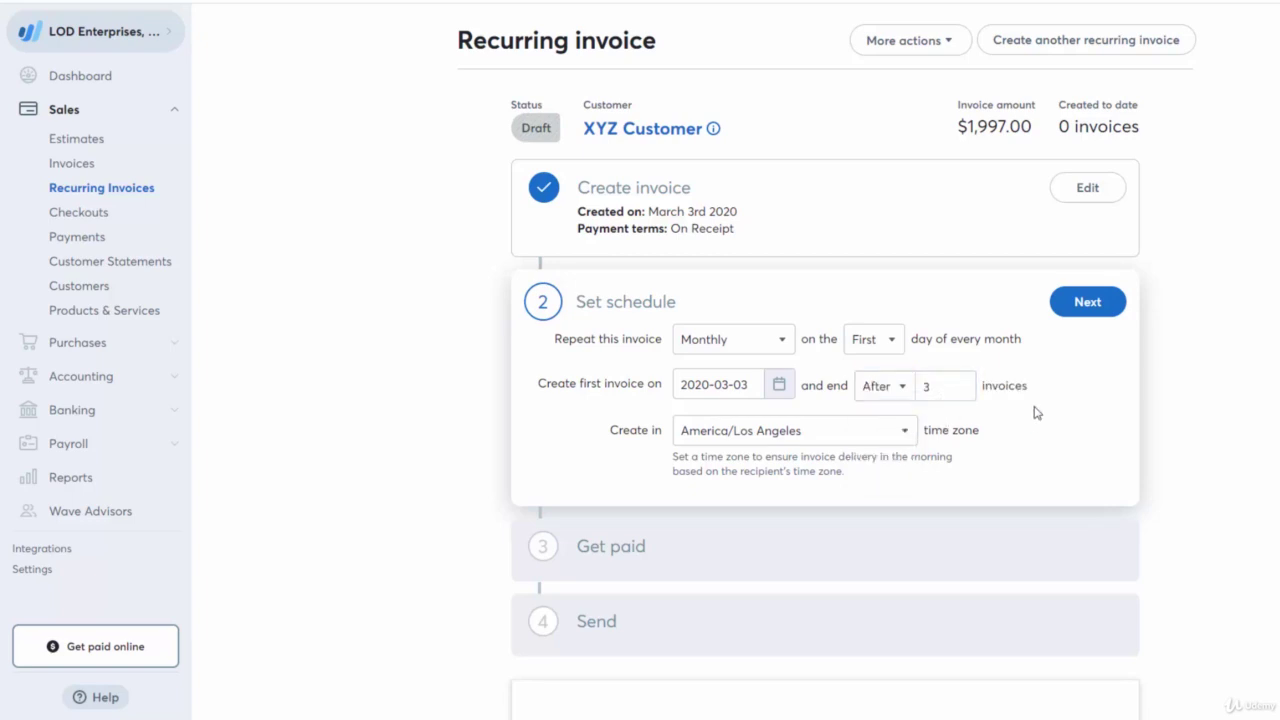
# Save the schedule, then revise it to bill on the 3rd of each month.
pyautogui.click(1080, 311)
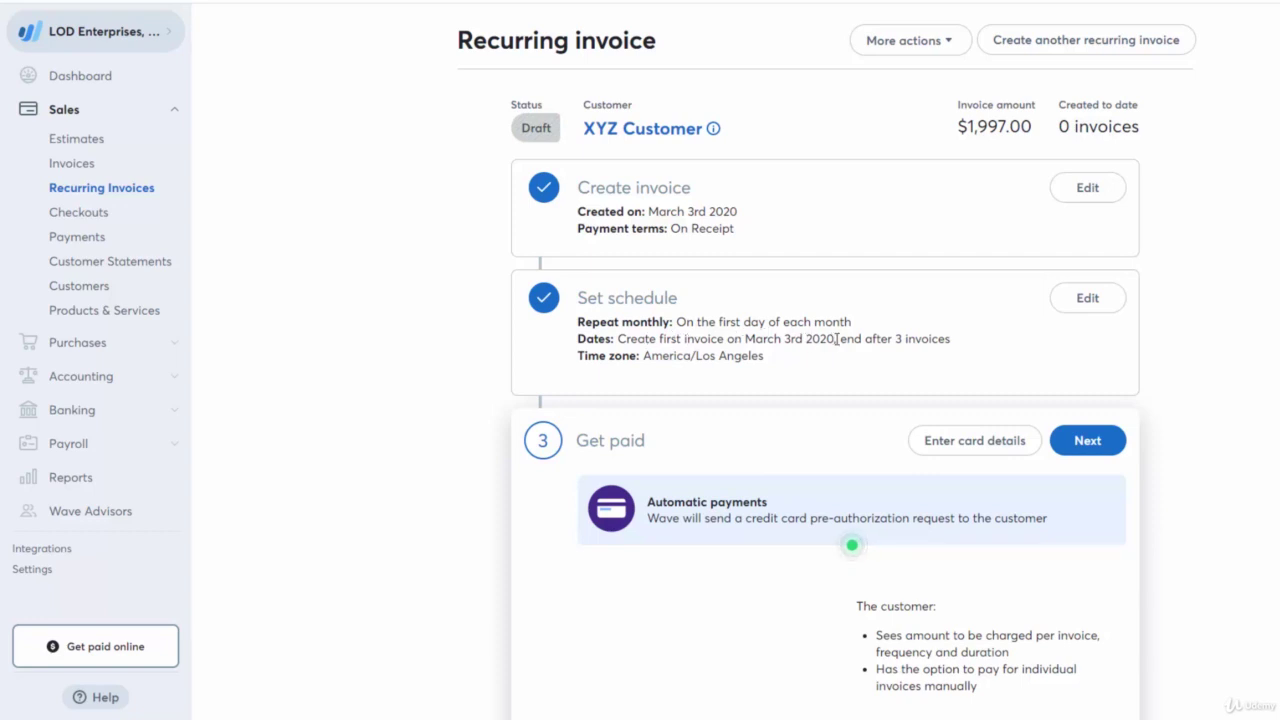
pyautogui.click(1090, 314)
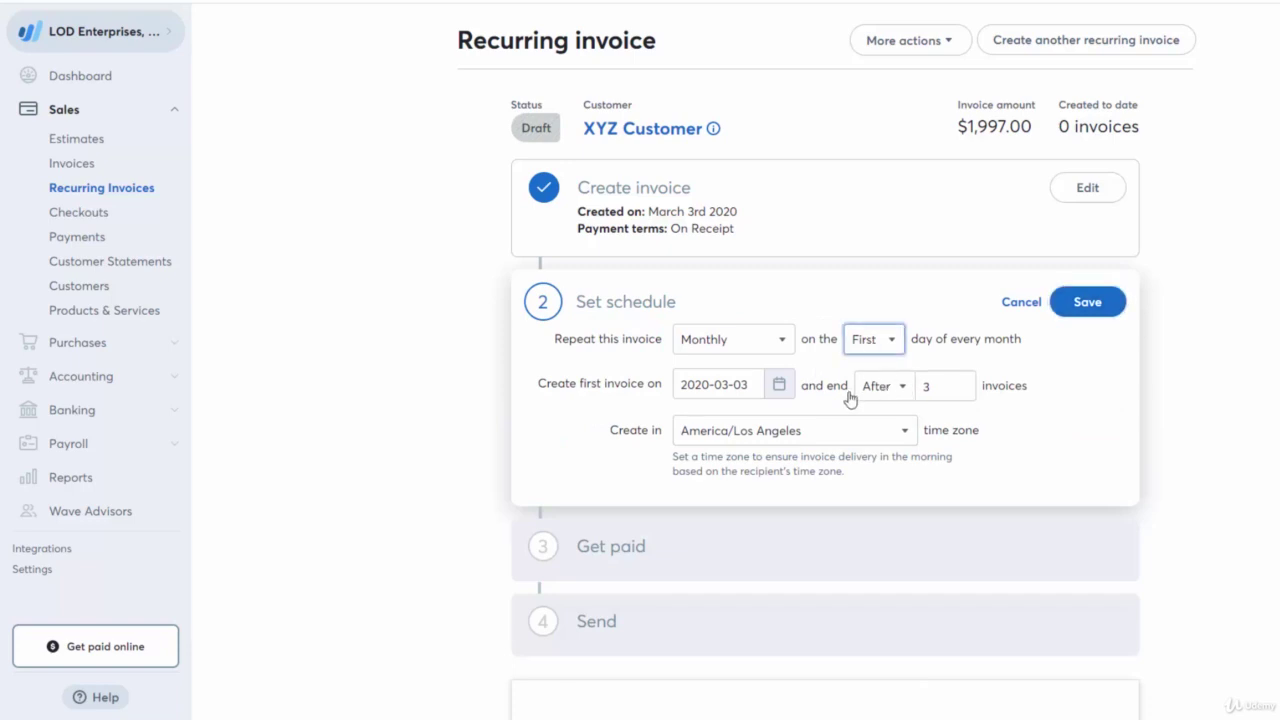
pyautogui.click(873, 339)
pyautogui.click(862, 470)
pyautogui.click(1090, 302)
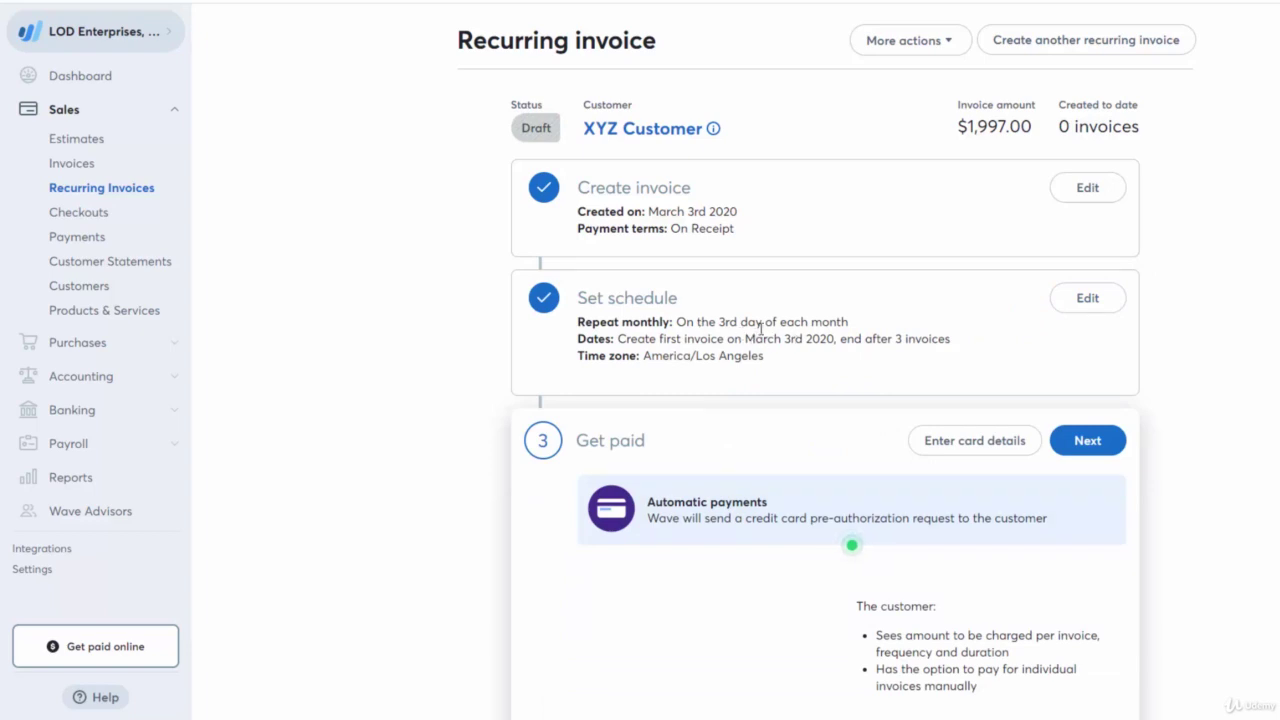
# Accept automatic card payments in Get paid and proceed to the Send step.
pyautogui.scroll(-2, 990, 365)
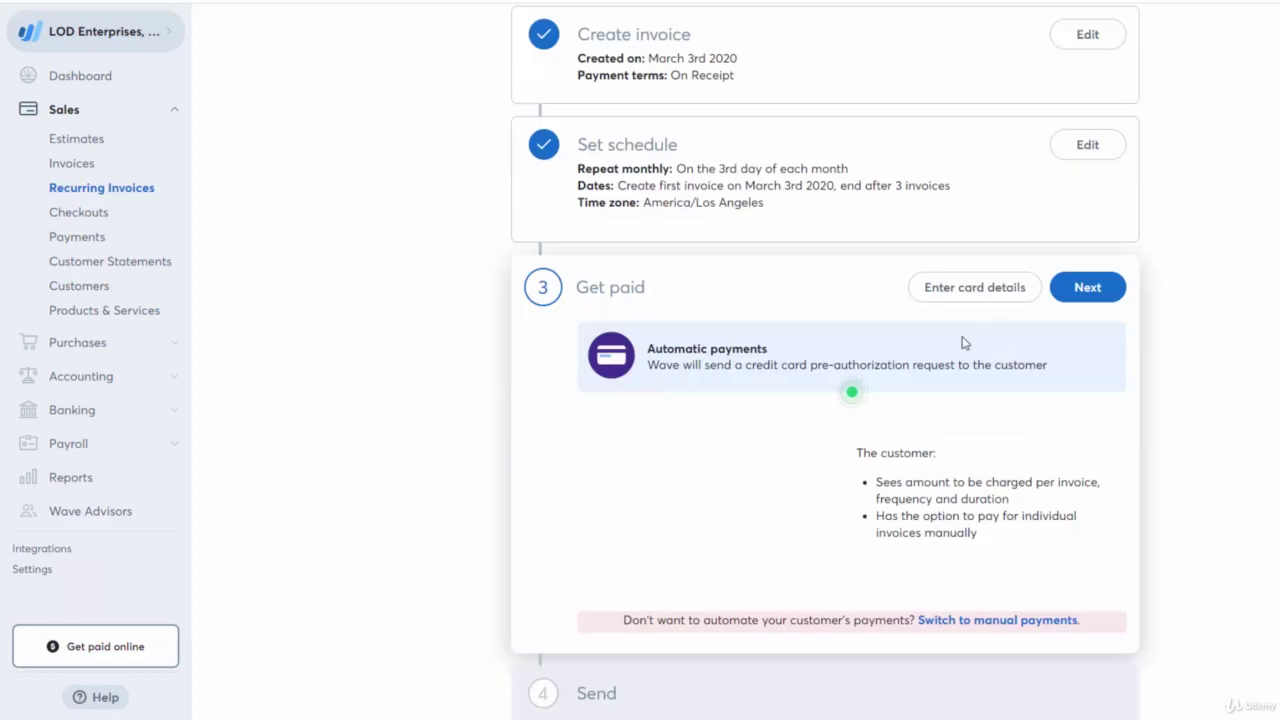
pyautogui.scroll(-1, 963, 343)
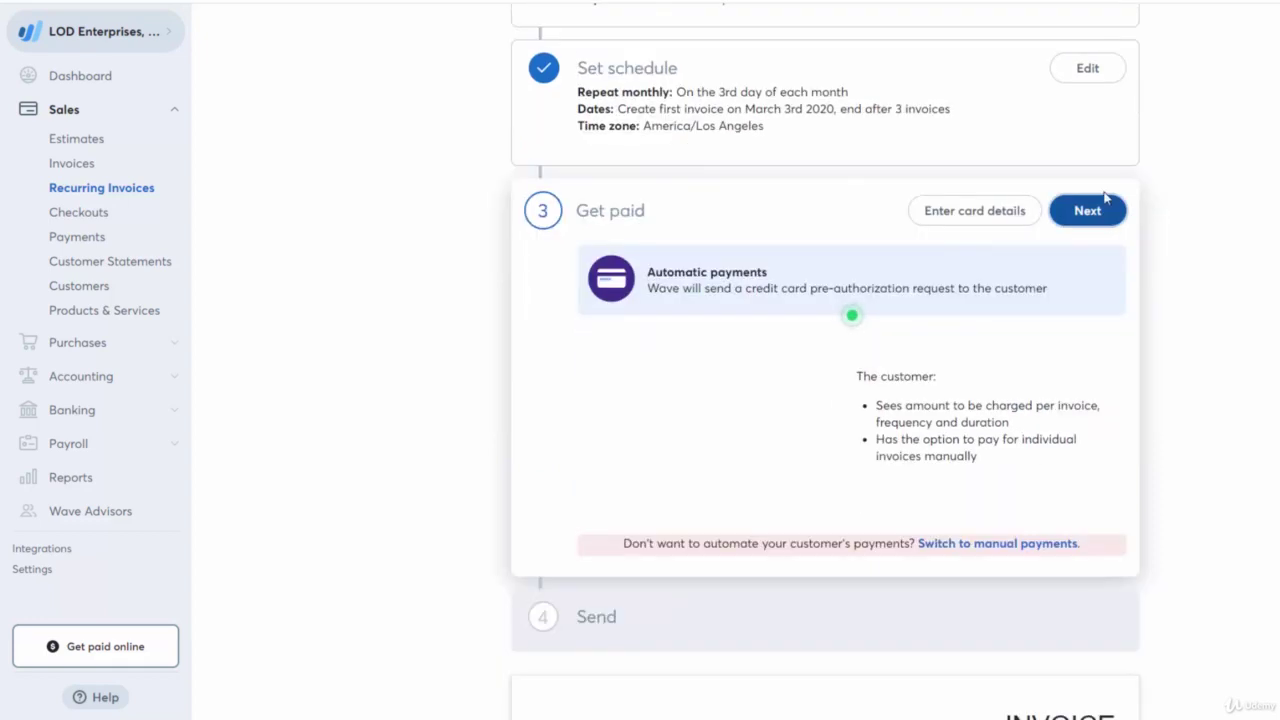
pyautogui.click(1088, 210)
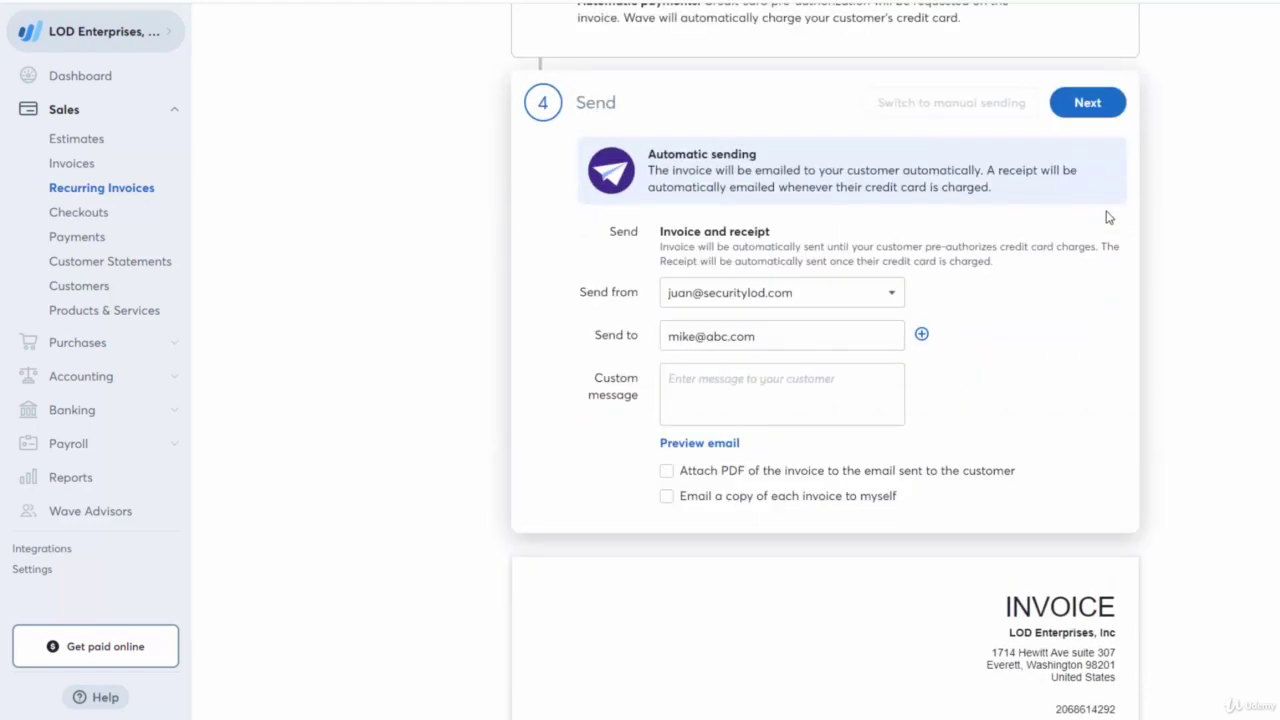
pyautogui.scroll(2, 795, 468)
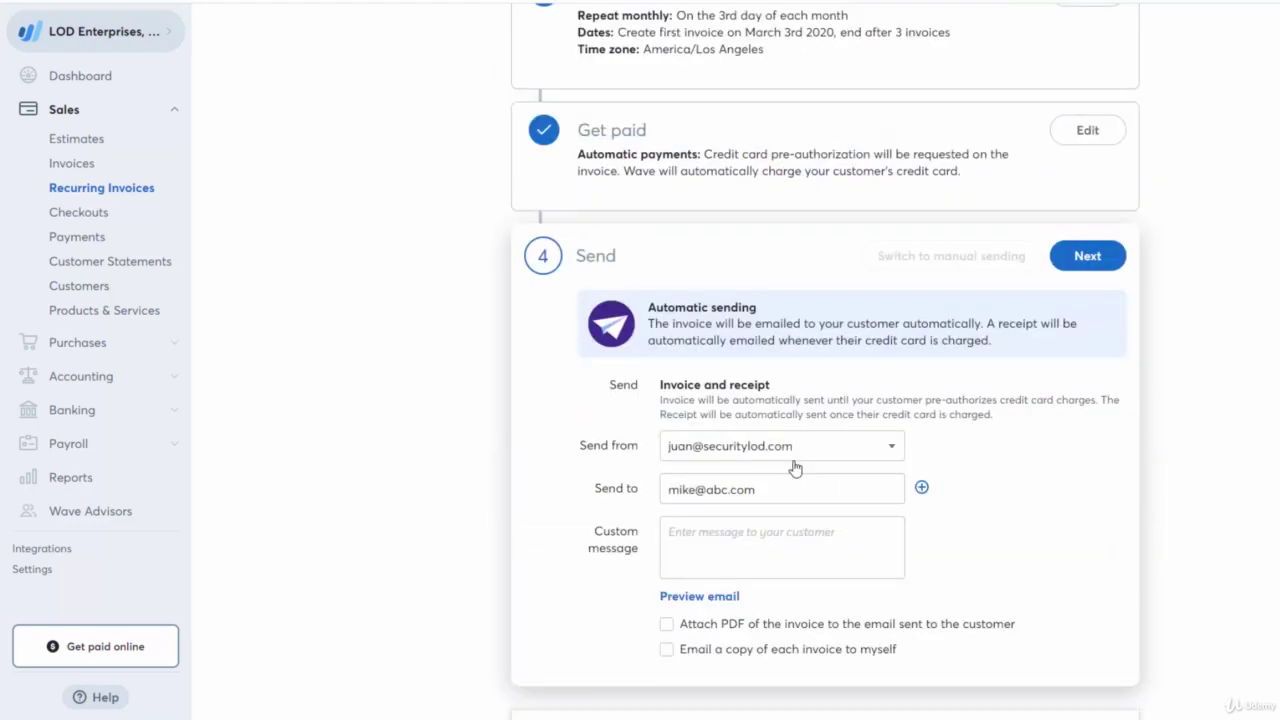